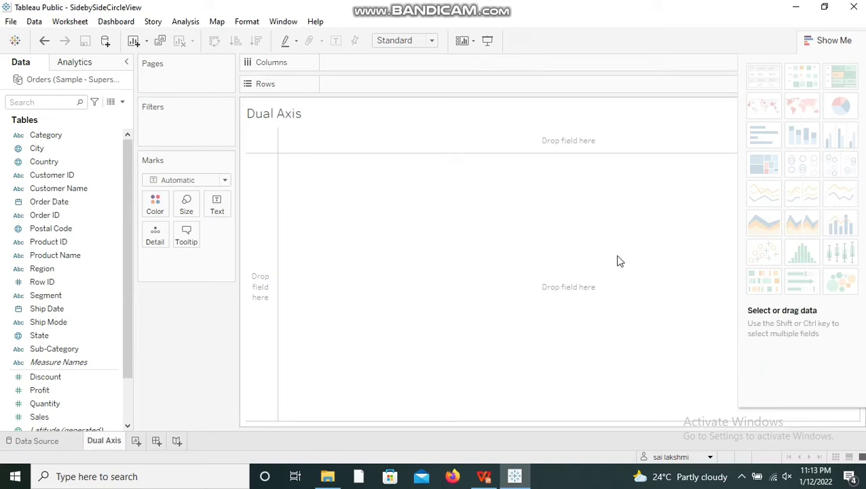
Build a bar chart on the Dual Axis sheet with Region as columns and the sum of Sales as rows.
left_click(831, 41)
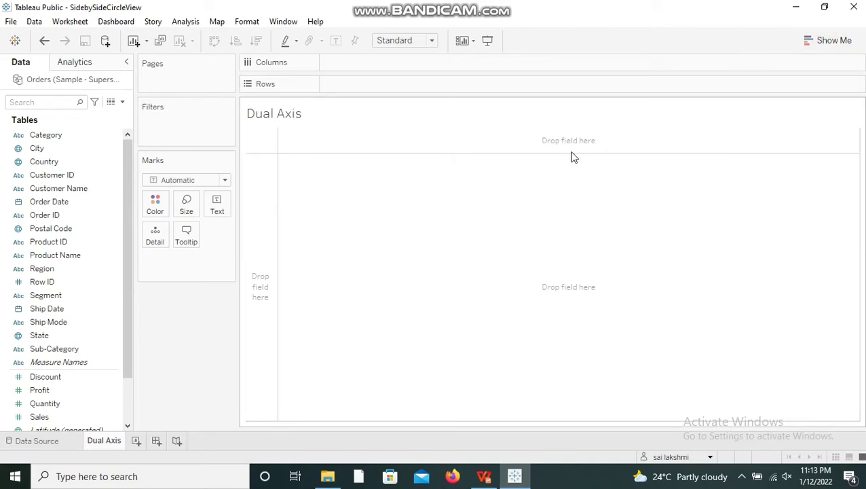
left_click(63, 281)
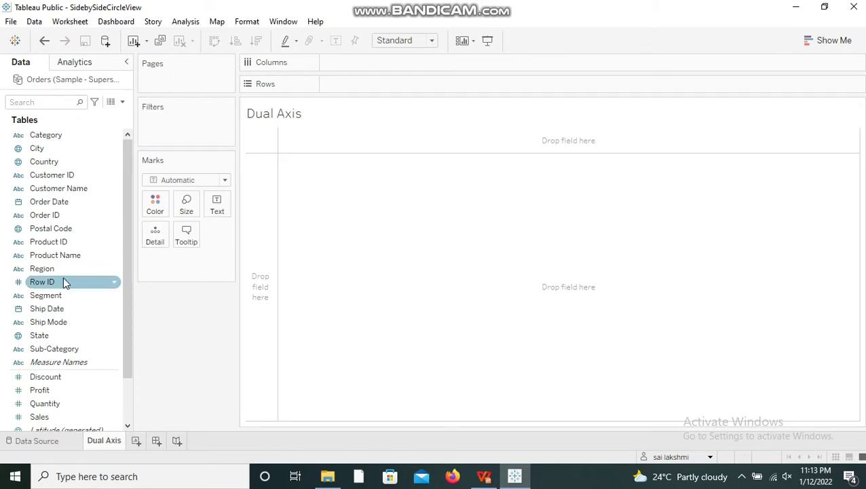
left_click(58, 268)
left_click_drag(58, 269, 358, 68)
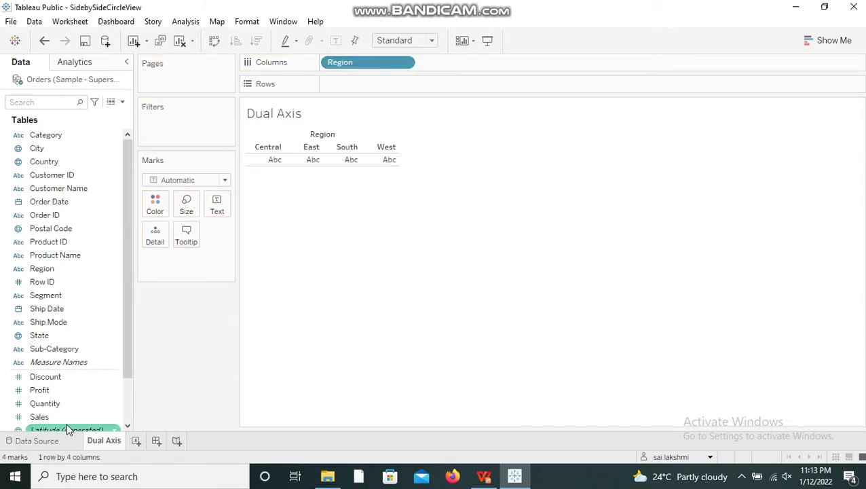
left_click_drag(126, 355, 124, 377)
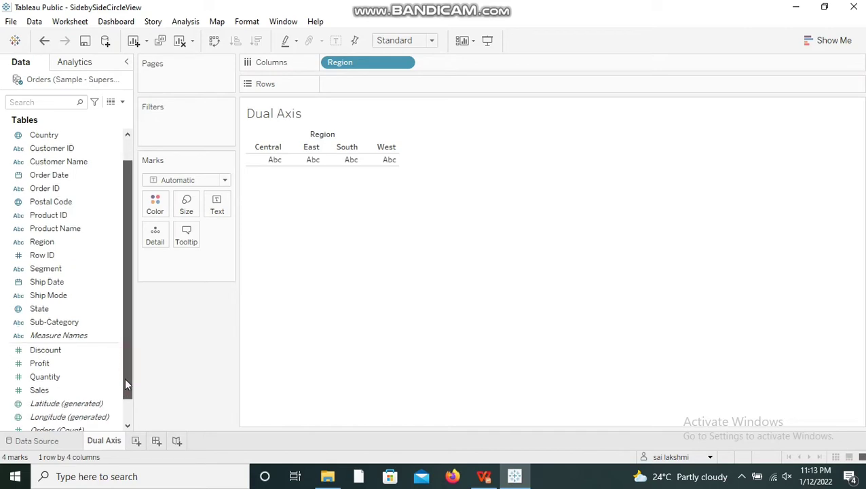
left_click_drag(38, 391, 343, 89)
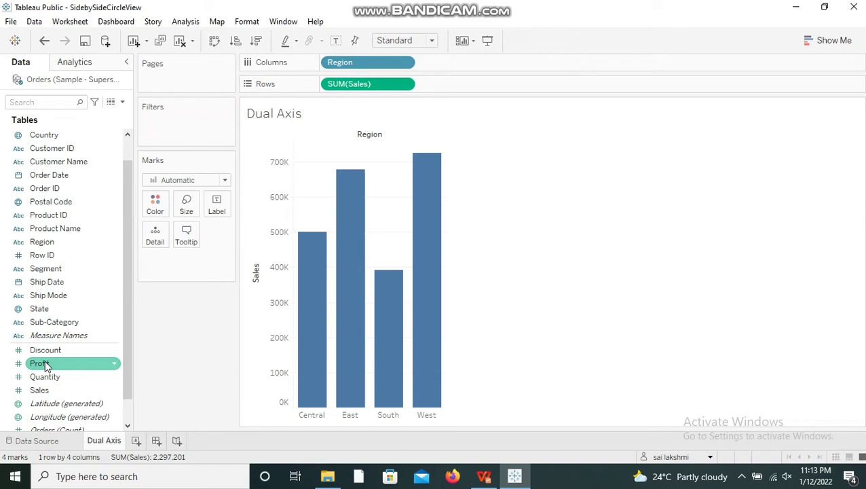
Add Profit to the chart as a dual axis opposite Sales and check its Dual Axis setting.
left_click_drag(46, 367, 445, 273)
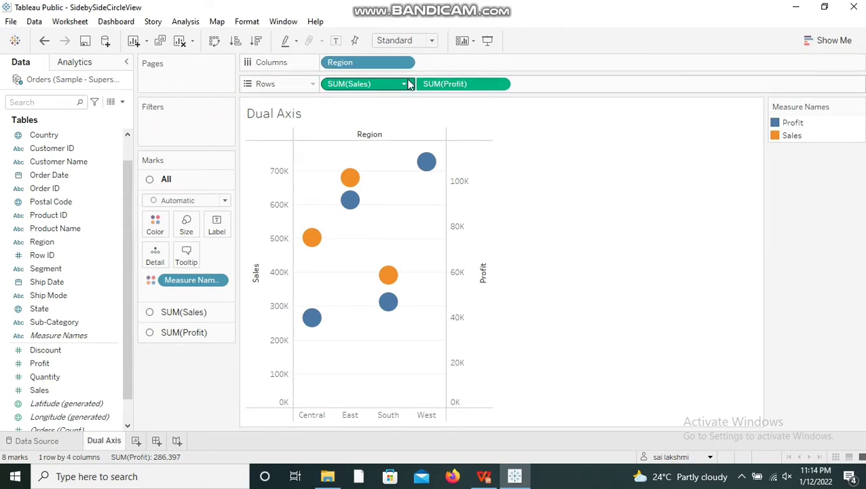
right_click(472, 89)
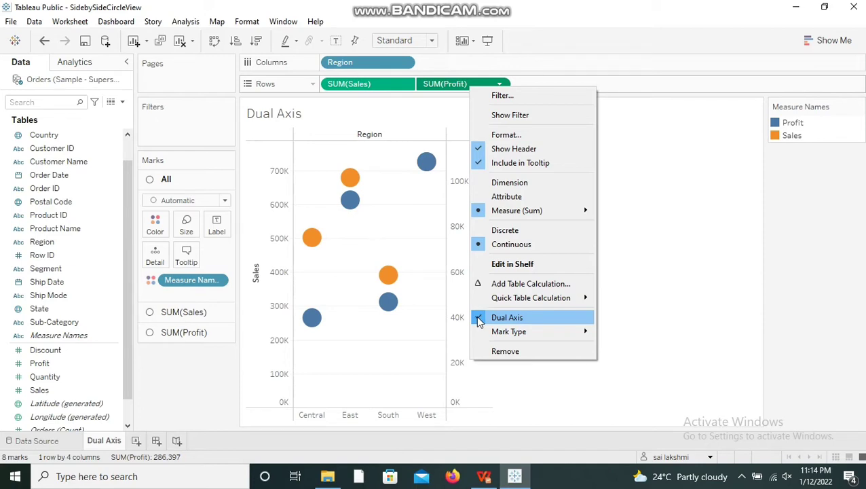
left_click(649, 273)
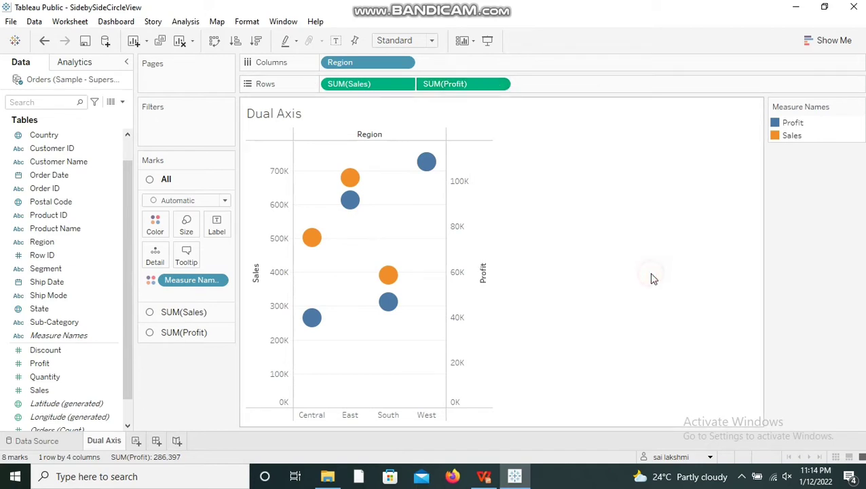
Set the mark type of the Sales measure to Bar.
left_click(200, 313)
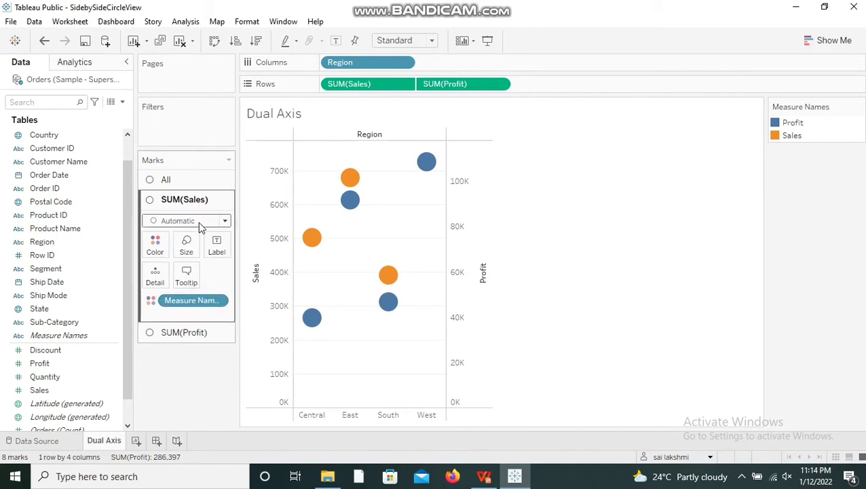
left_click(198, 222)
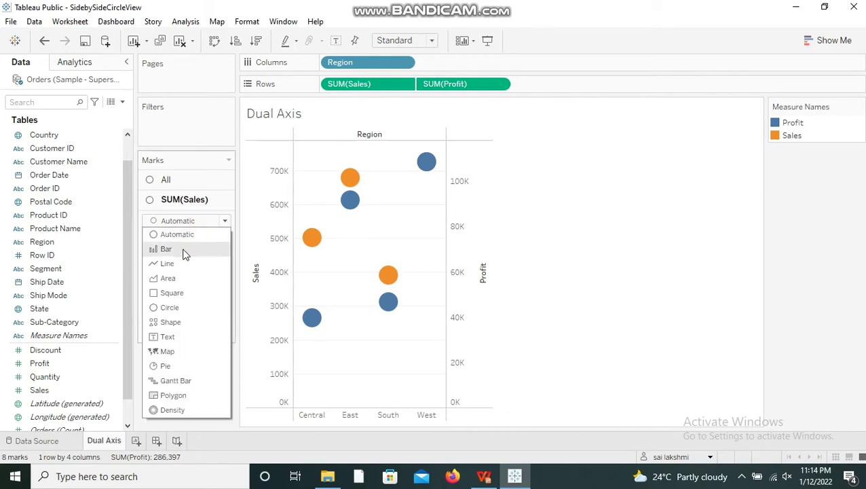
left_click(186, 251)
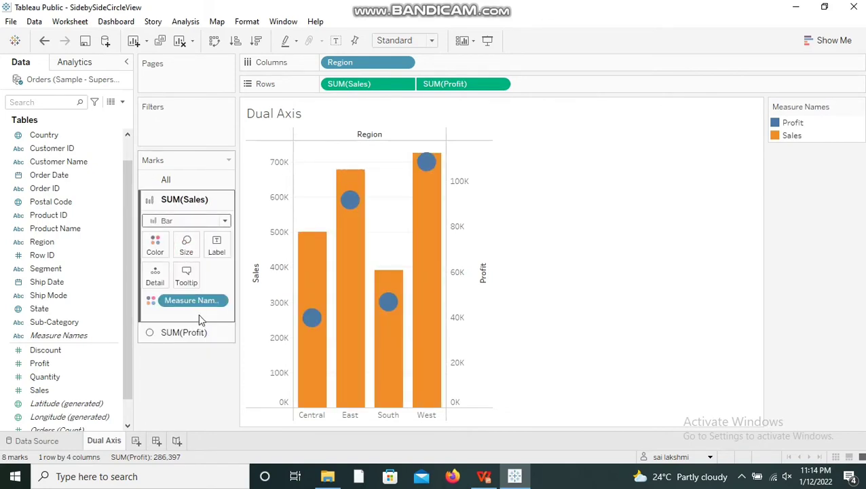
Set the mark type of the Profit measure to Line and inspect the combined chart.
left_click(193, 337)
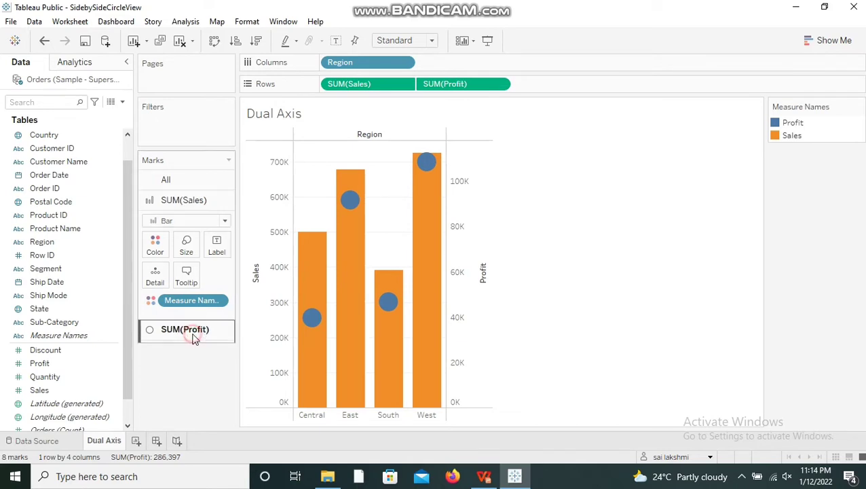
left_click(191, 243)
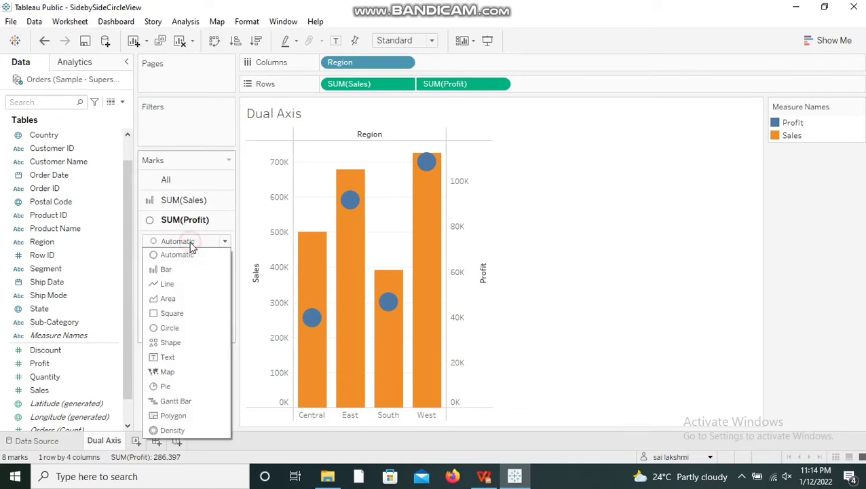
left_click(168, 284)
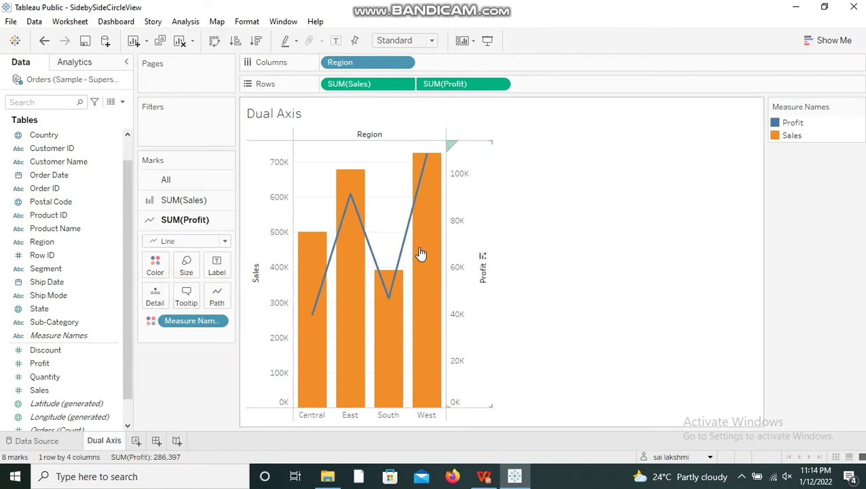
mouse_move(342, 329)
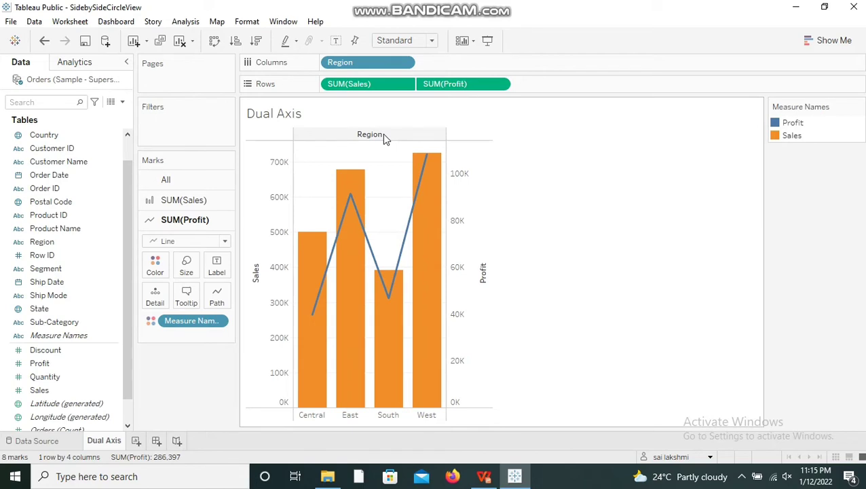
Try the Square and Circle mark types for the Profit measure.
left_click(202, 245)
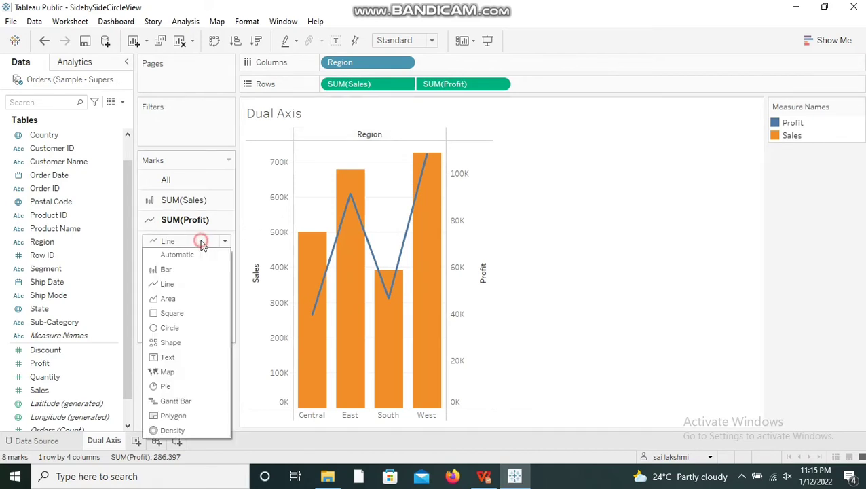
left_click(174, 313)
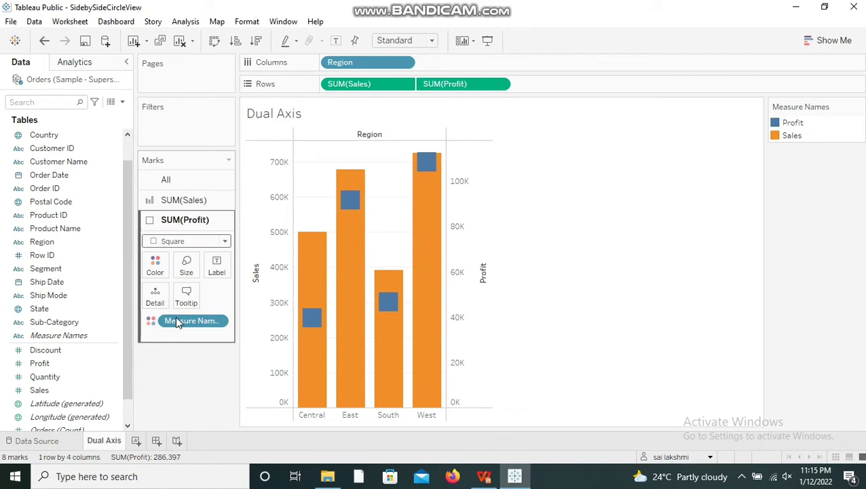
left_click(191, 244)
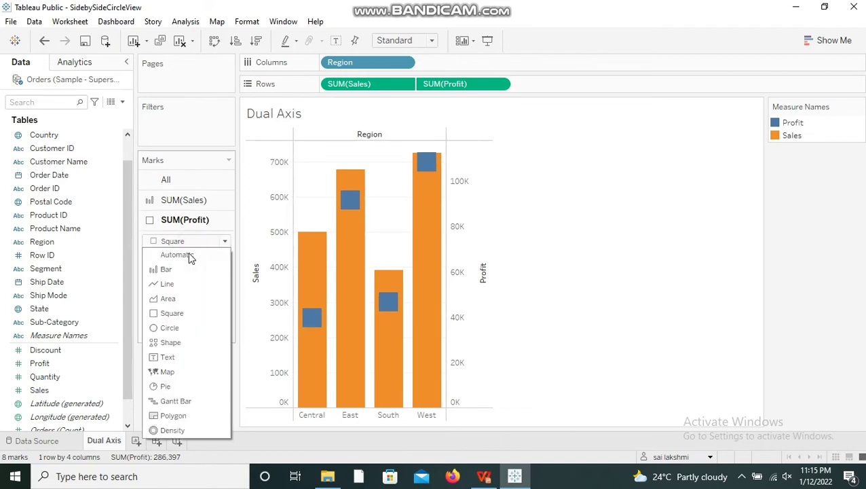
left_click(171, 328)
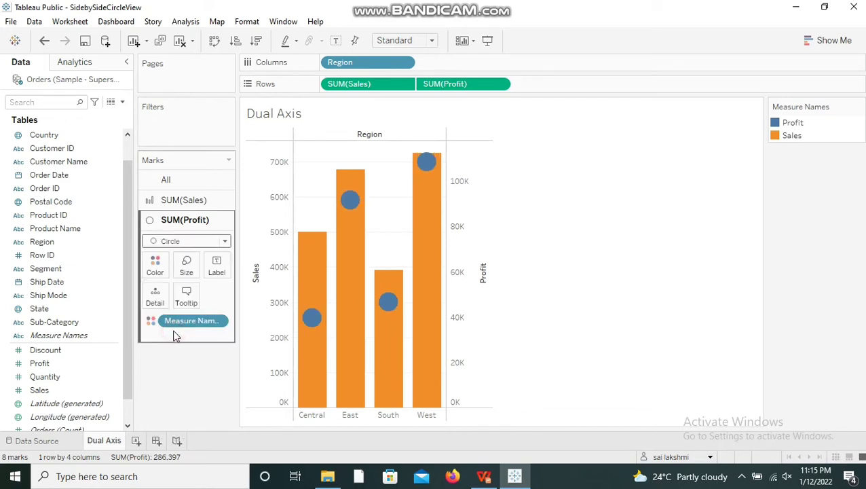
Set the mark type of the Profit measure to Pie.
left_click(185, 241)
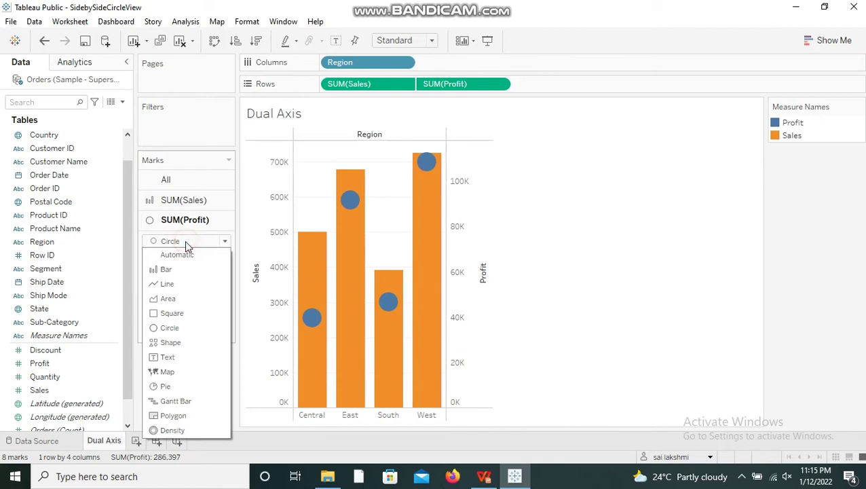
left_click(182, 391)
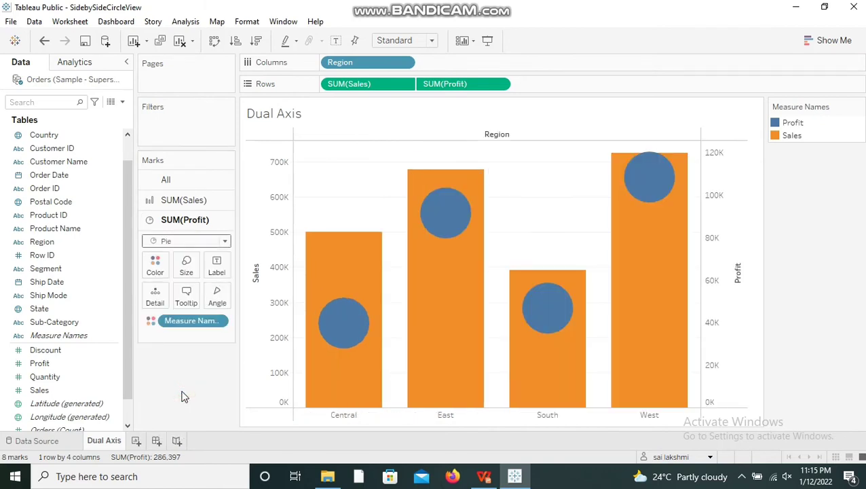
left_click(175, 243)
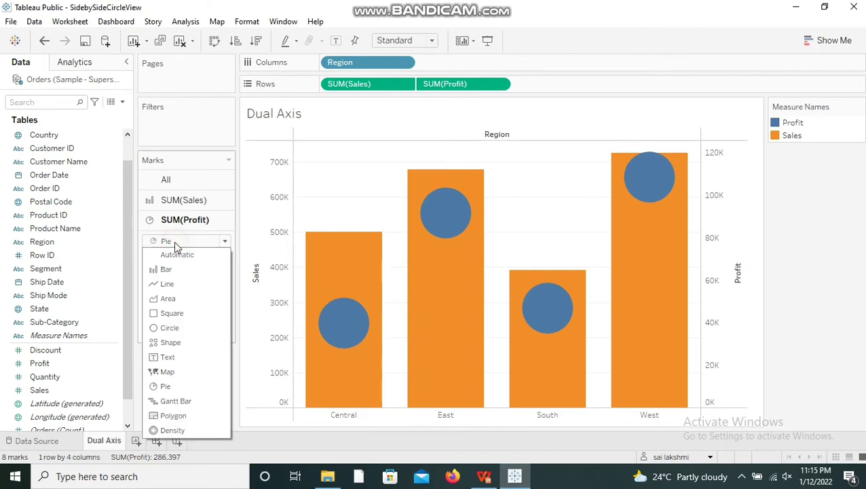
Try the Square mark type for the Sales measure, and set it back to Bar.
left_click(180, 204)
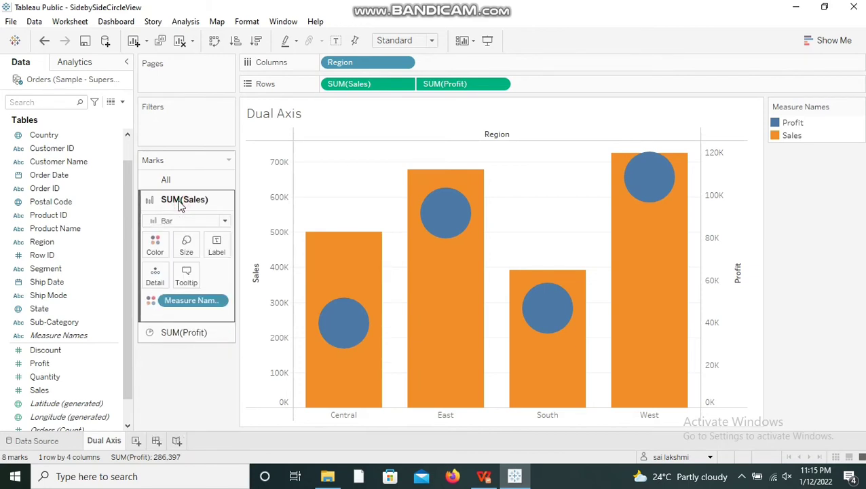
left_click(179, 222)
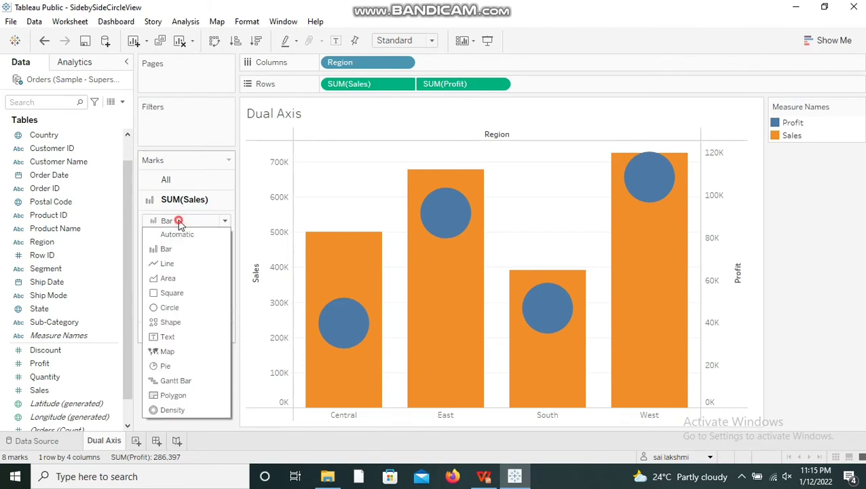
left_click(172, 293)
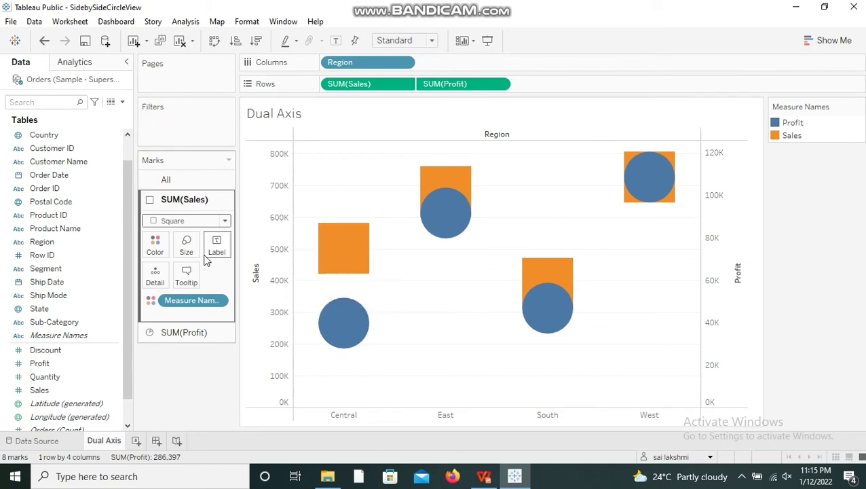
left_click(194, 221)
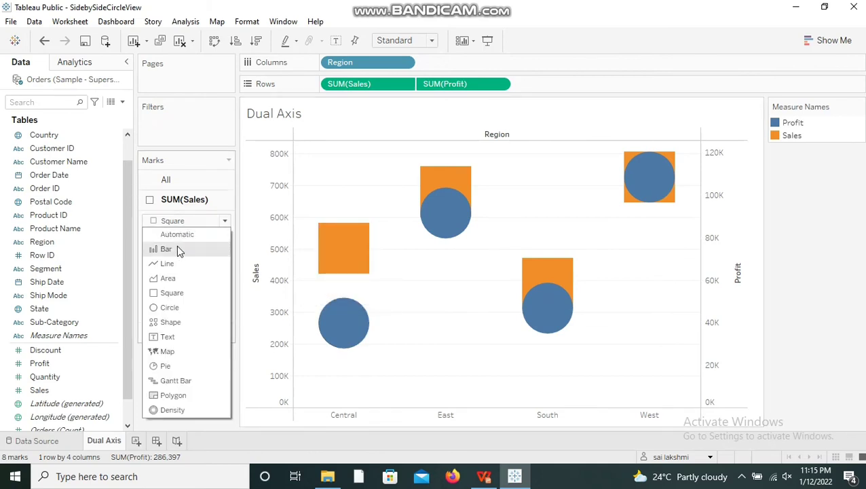
left_click(177, 250)
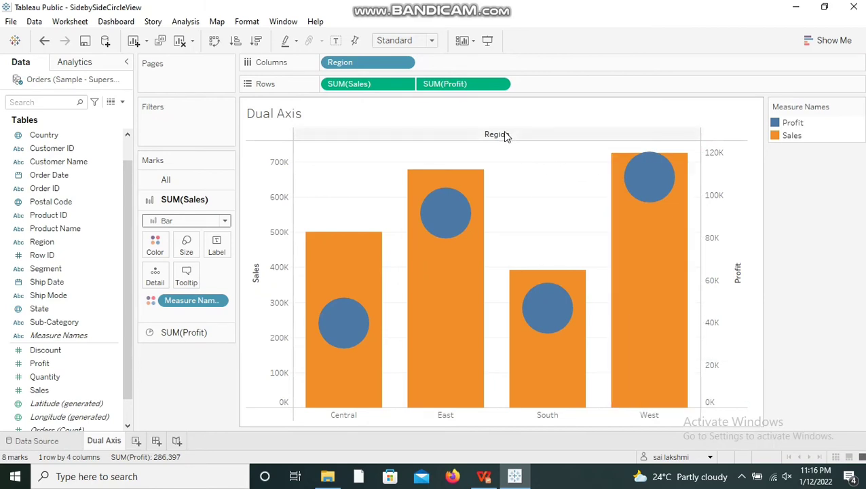
Duplicate the Dual Axis sheet and replace Region with Order Date as the column field in the copy.
right_click(107, 442)
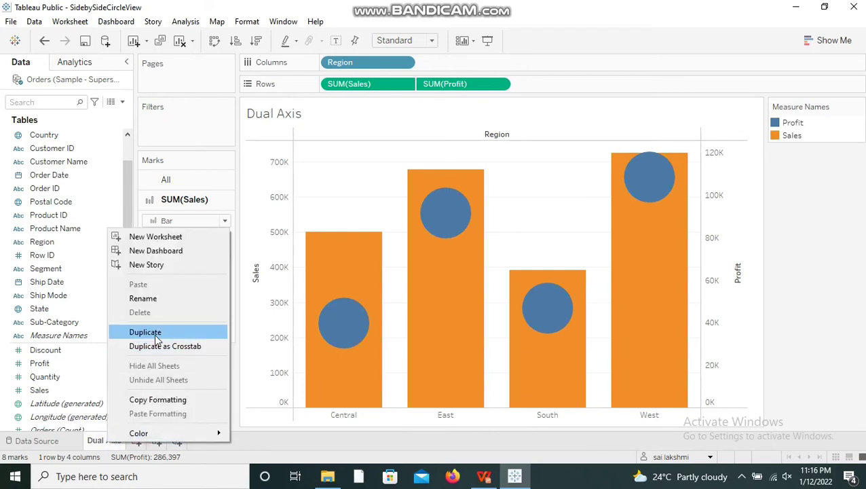
left_click(154, 333)
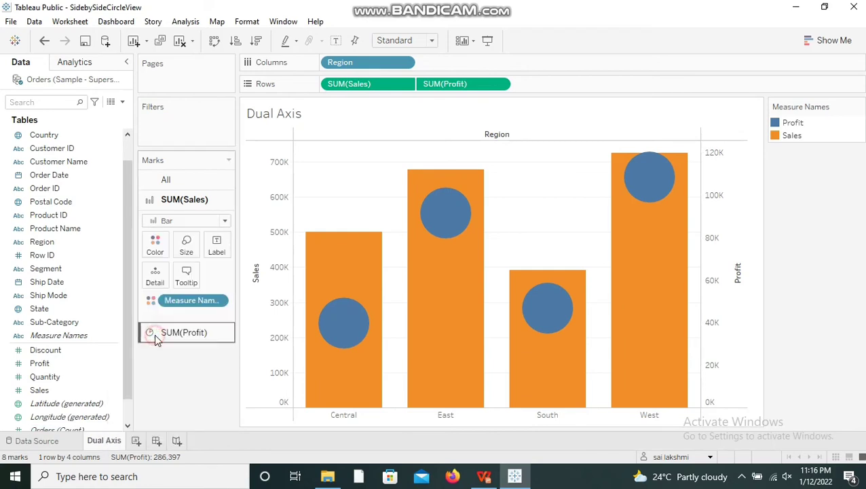
right_click(352, 62)
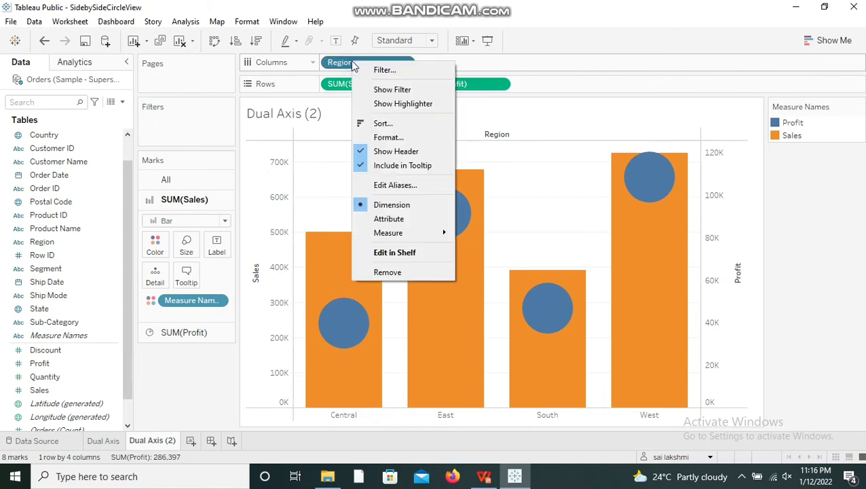
left_click(390, 274)
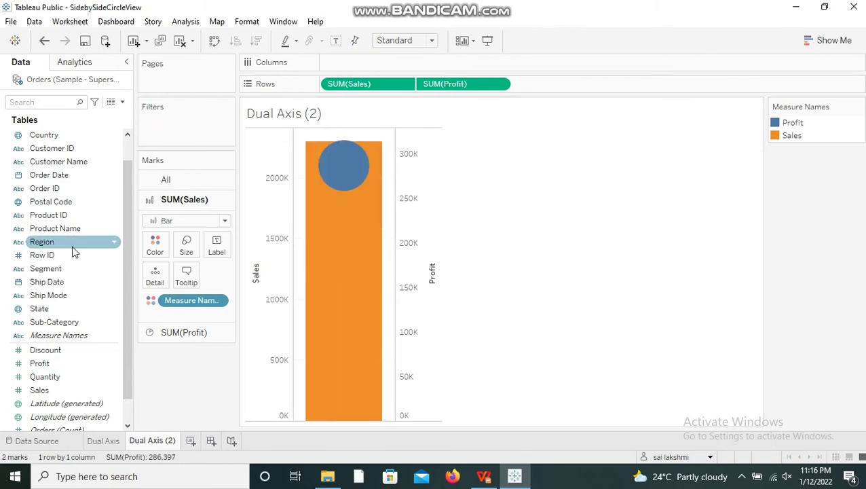
left_click_drag(59, 174, 357, 62)
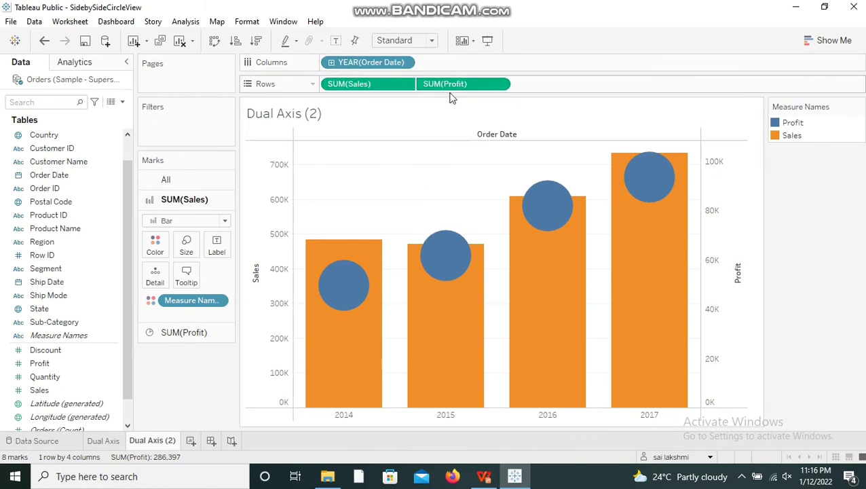
Return to the original Dual Axis sheet with the chart by region.
left_click(118, 442)
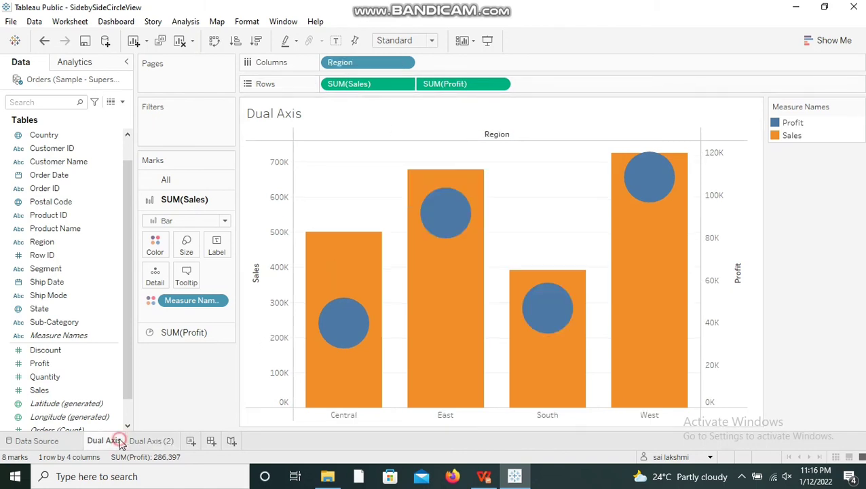